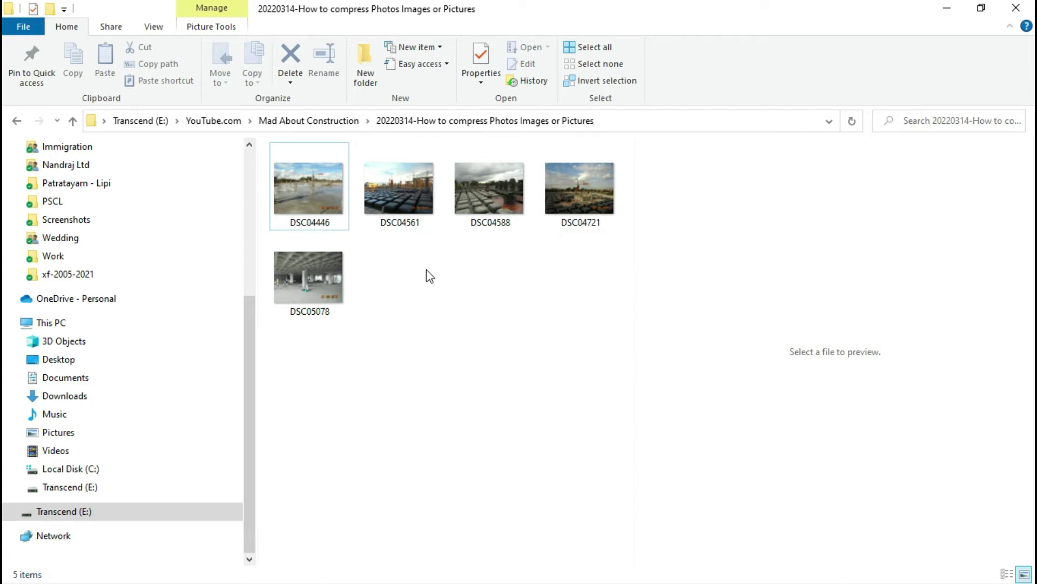
Step: Preview DSC04446 and check the type, dimensions and file size of the individual photos in the folder
click(440, 309)
click(318, 201)
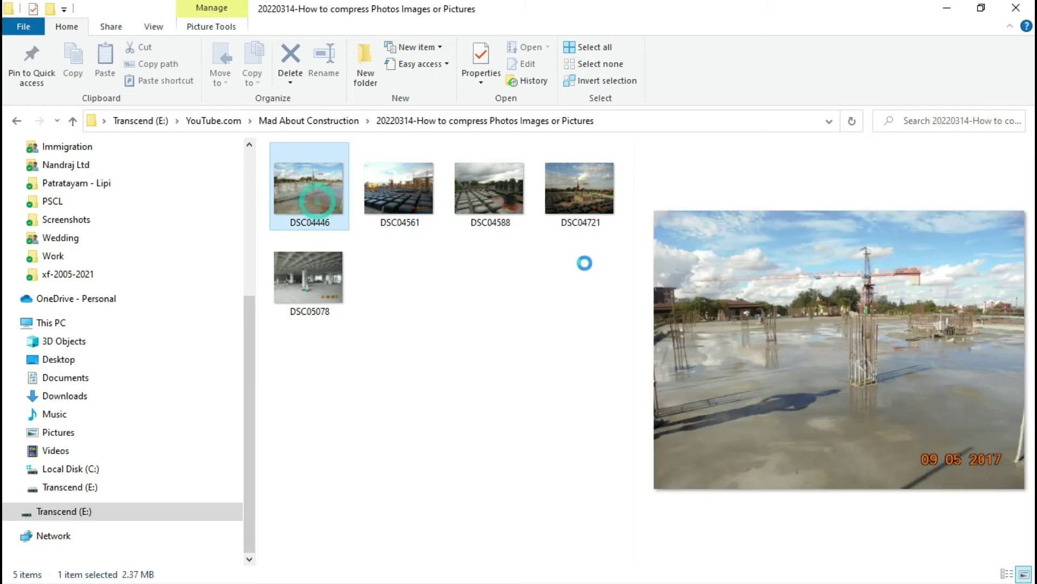
click(439, 299)
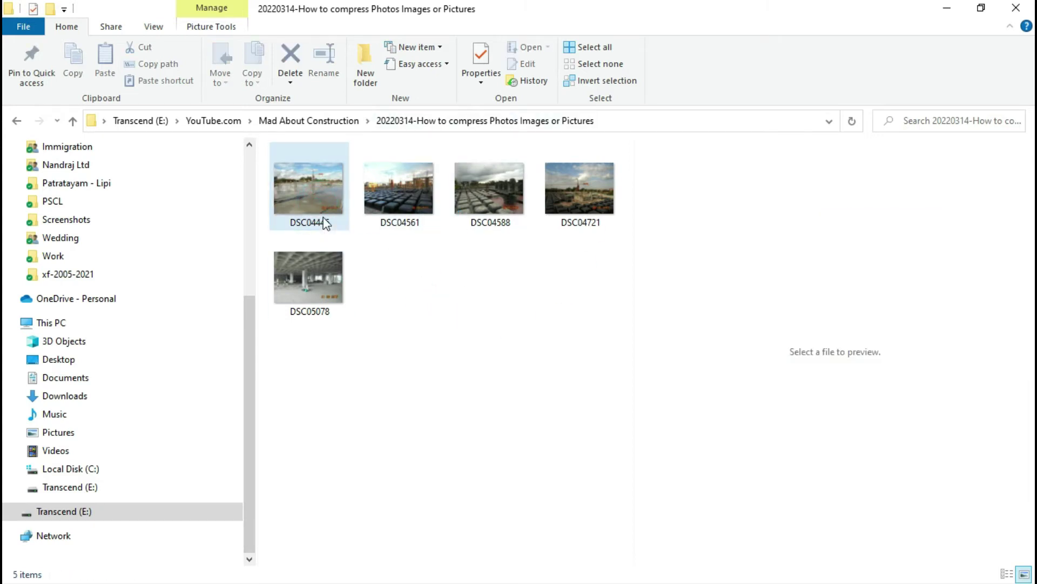
mouse_move(323, 219)
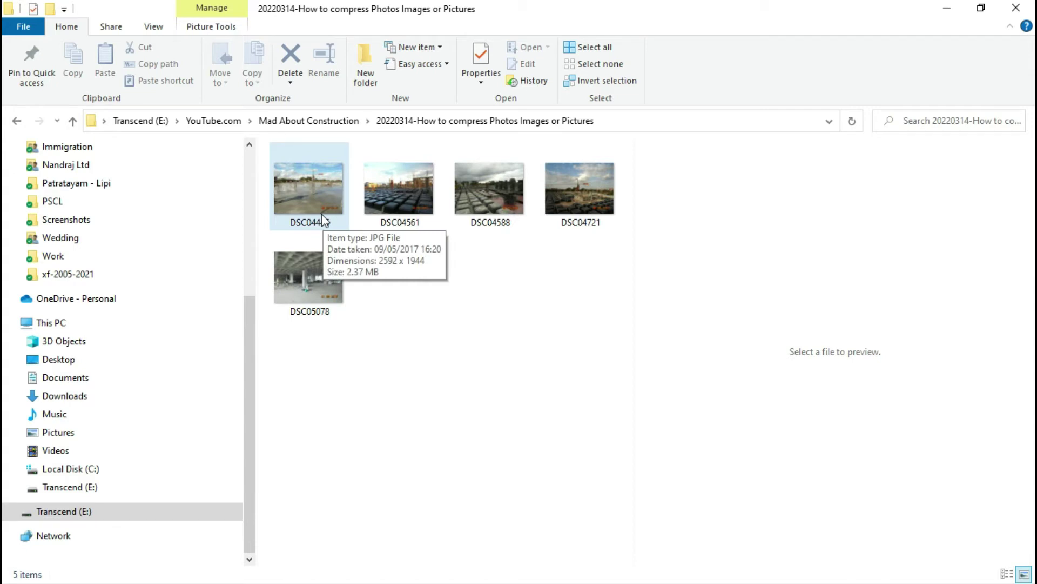
mouse_move(390, 196)
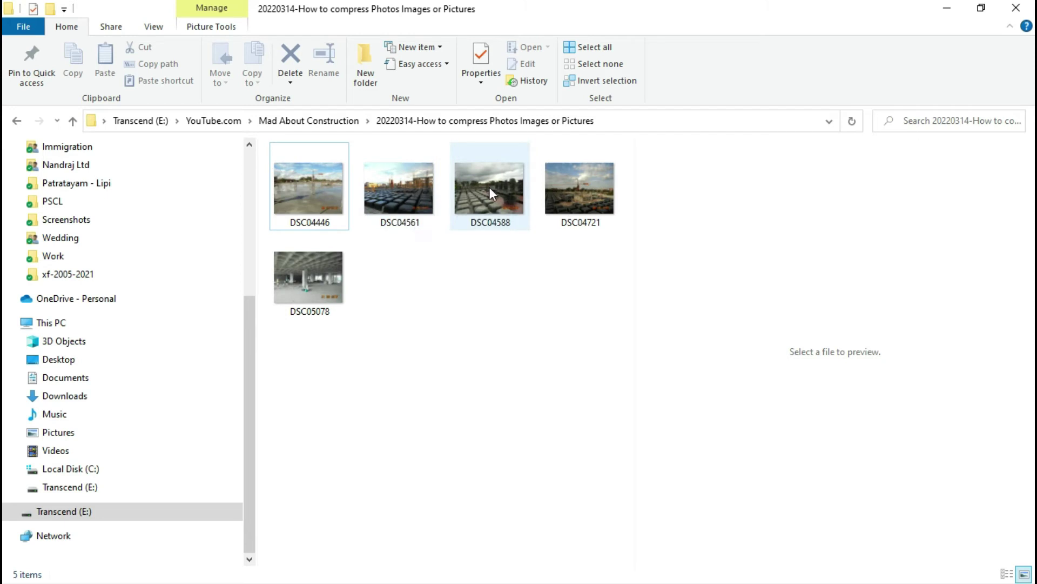
mouse_move(489, 189)
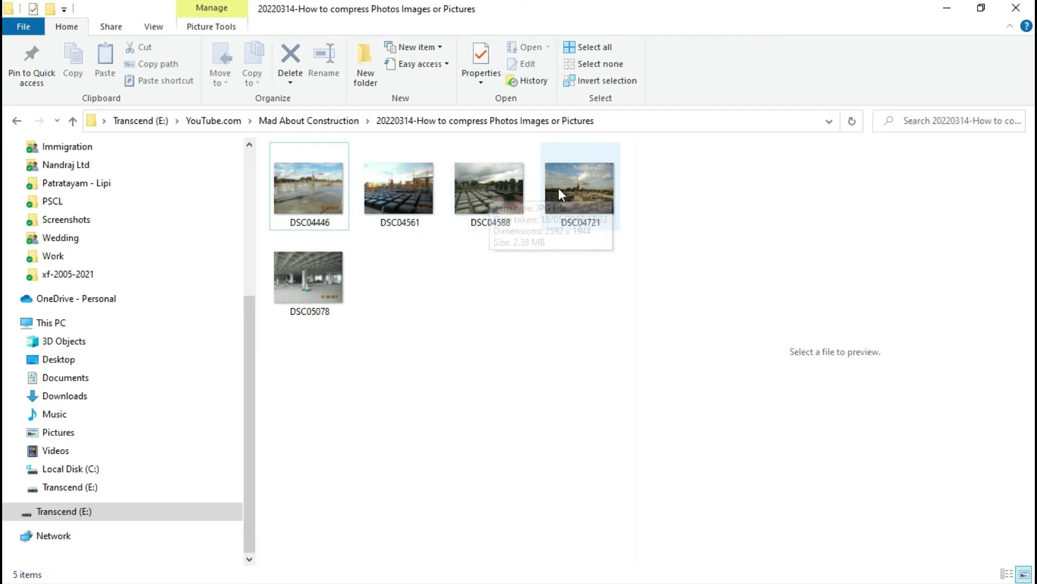
mouse_move(559, 189)
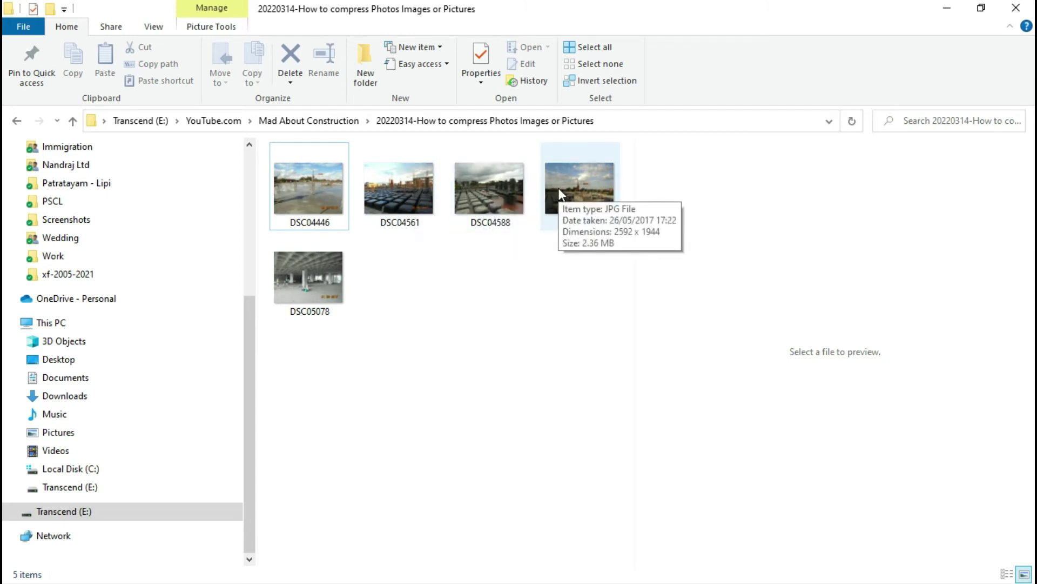
mouse_move(316, 306)
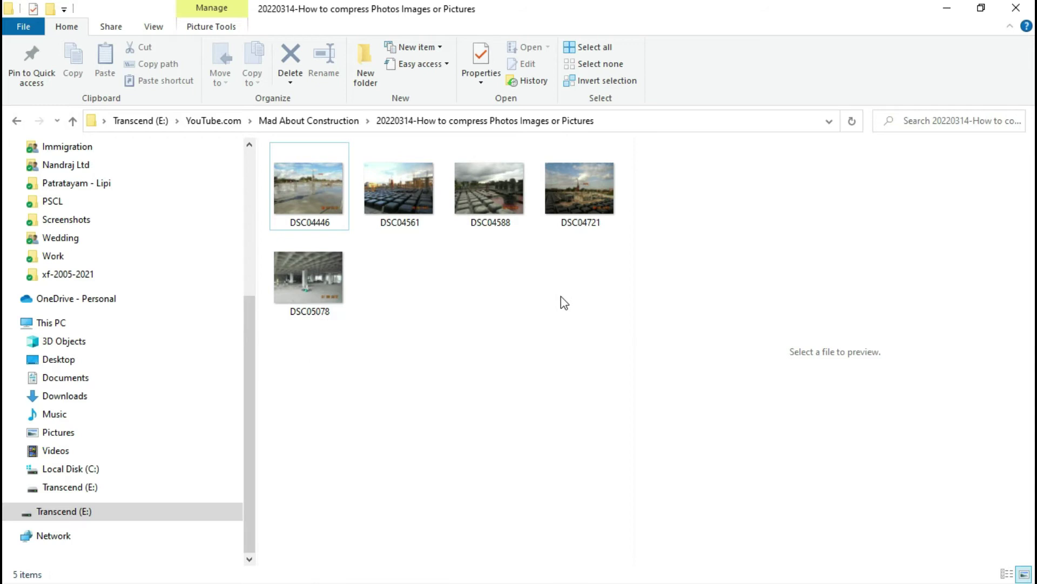
Step: Select all the photos in the folder to check their combined file size, and clear the selection
drag(561, 296, 380, 225)
key(ctrl+a)
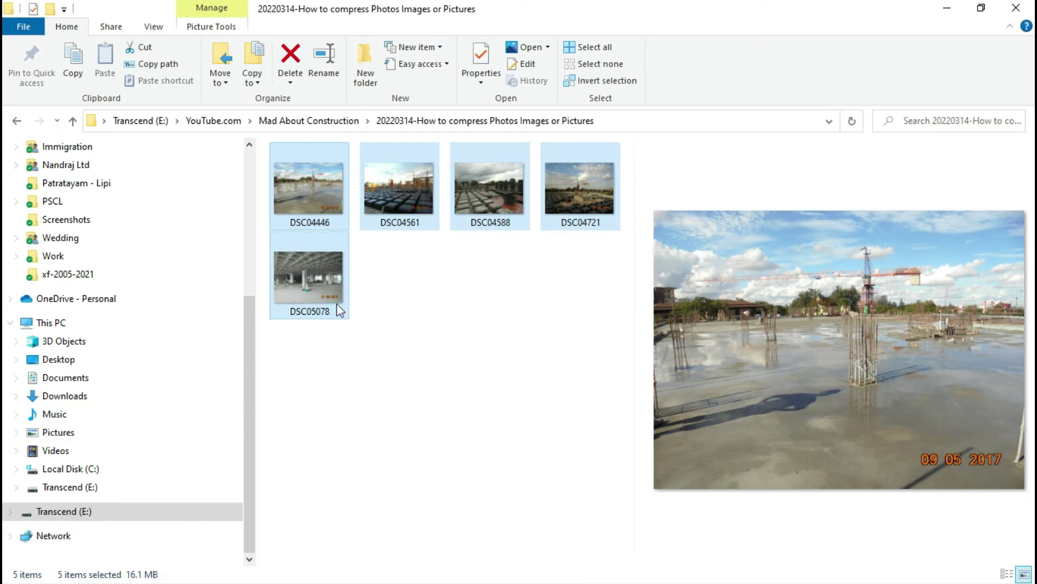
mouse_move(337, 305)
click(423, 301)
Step: Open the DSC04446 photo with Microsoft Office 2010 to view it, and close the viewer
click(329, 199)
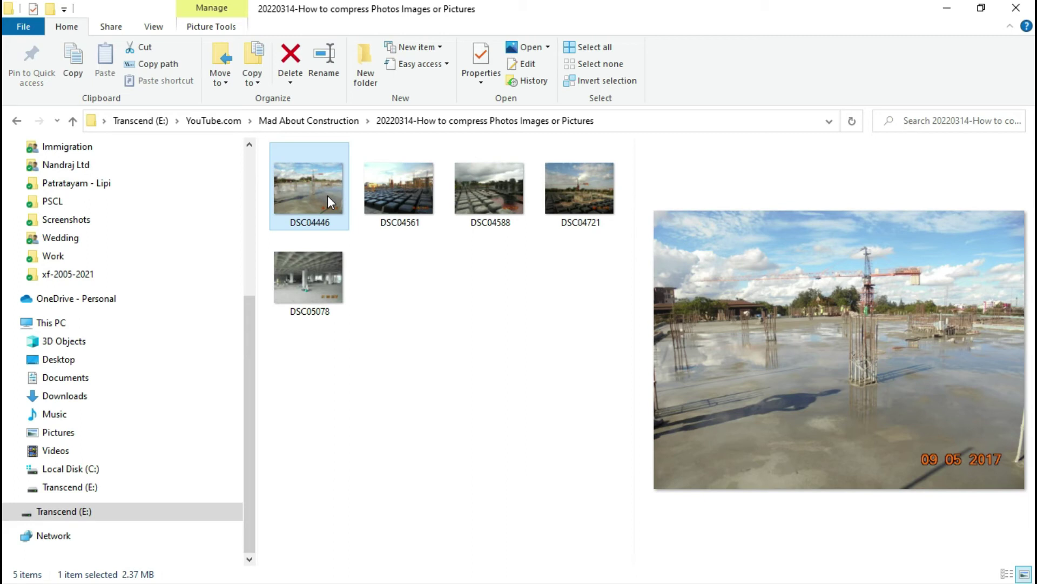
right_click(327, 196)
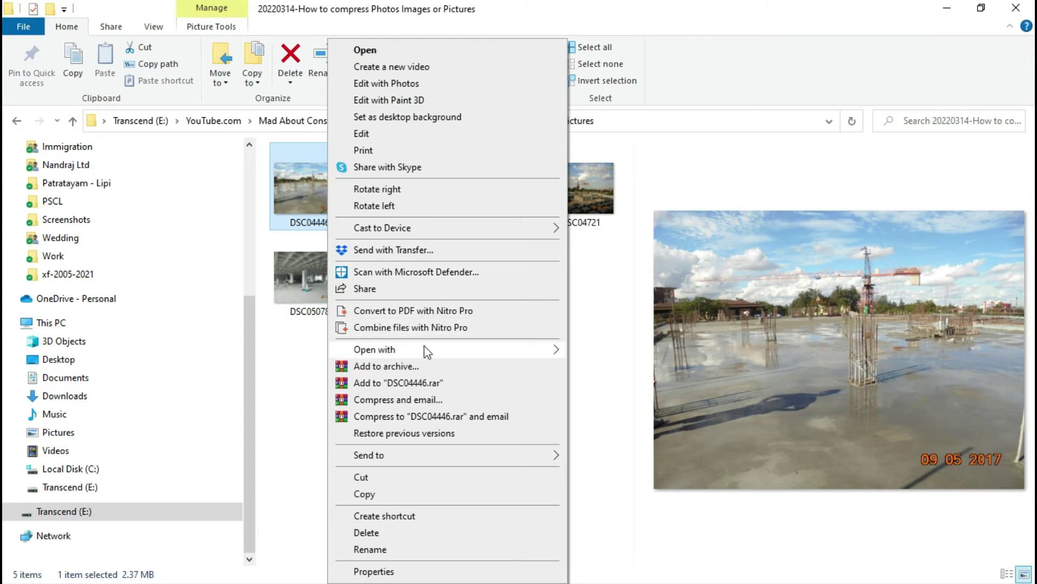
mouse_move(548, 351)
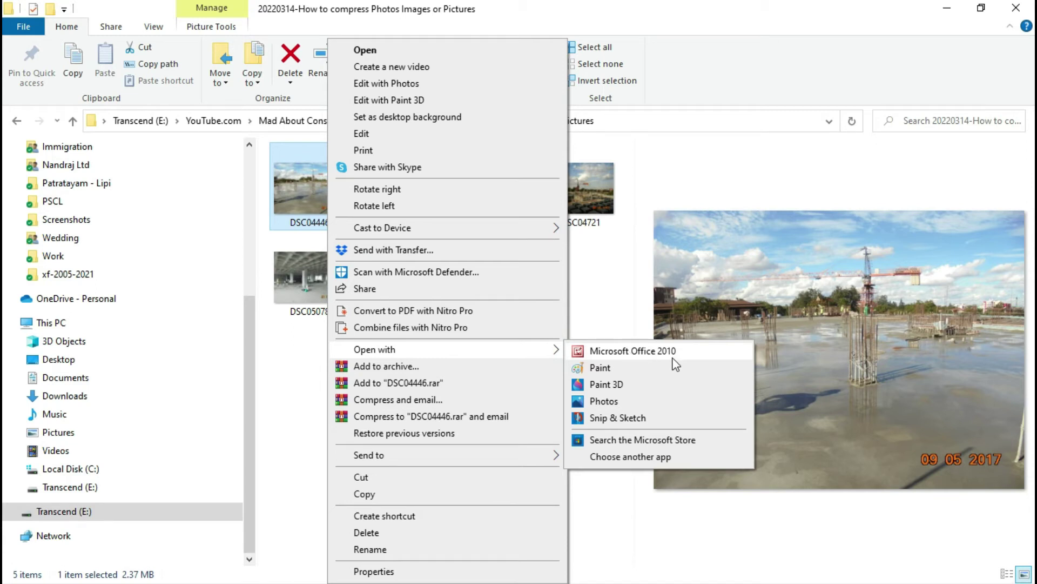
click(654, 352)
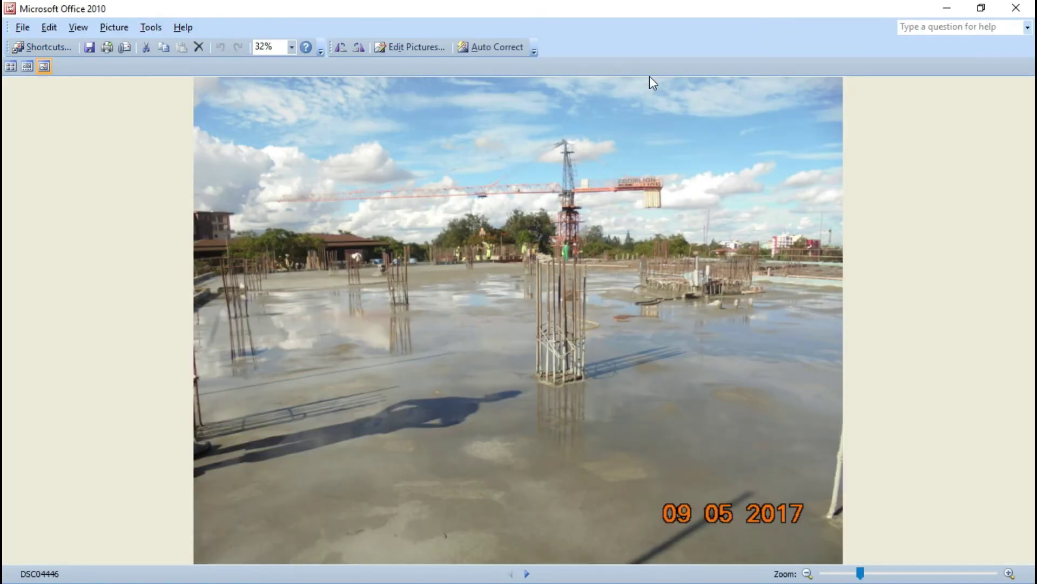
click(1016, 8)
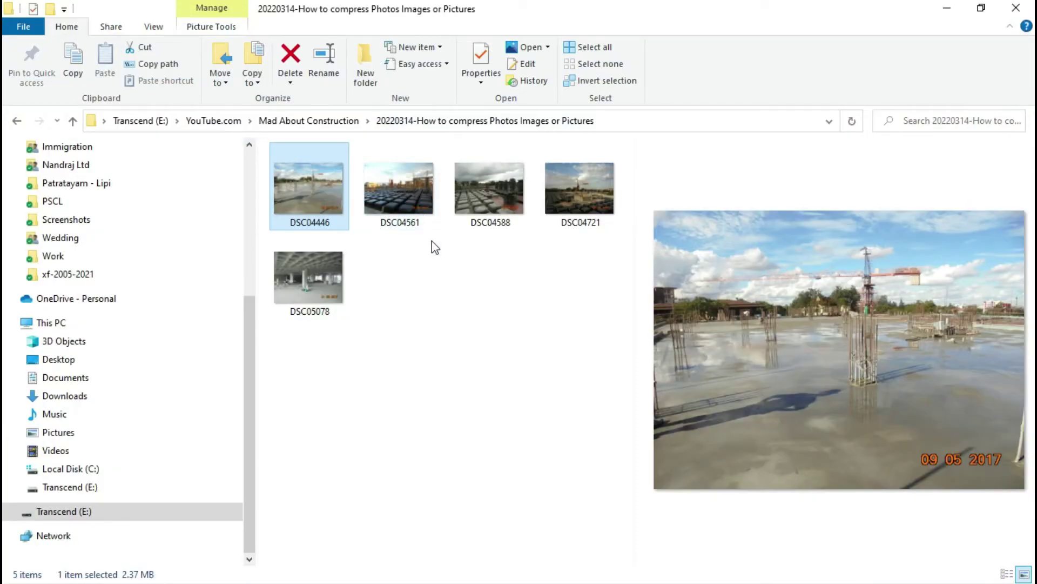
Step: Launch Microsoft Office Picture Manager through the Windows search, view DSC04446 at full size, and close the program
mouse_move(321, 205)
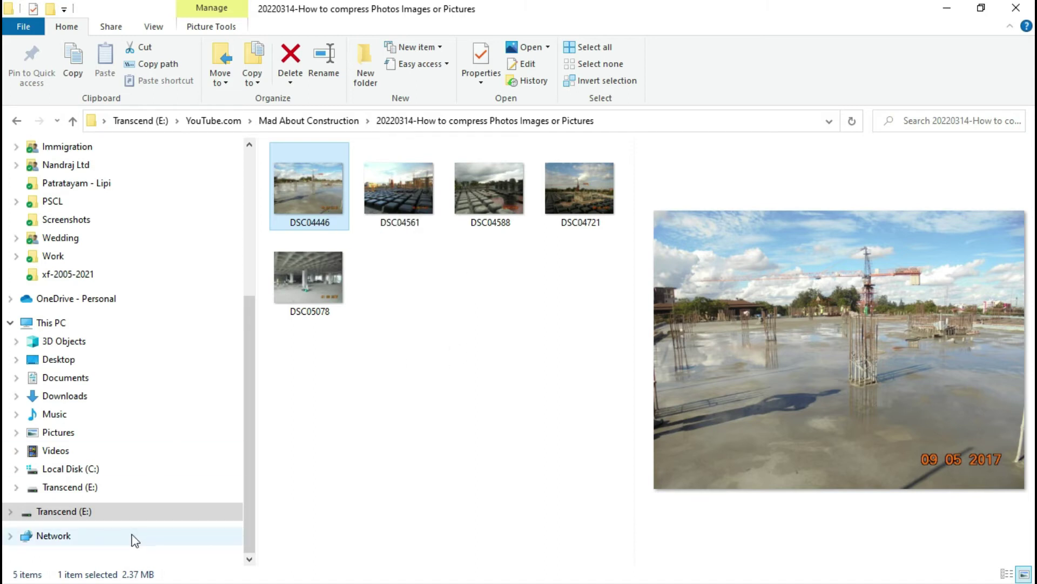
click(20, 568)
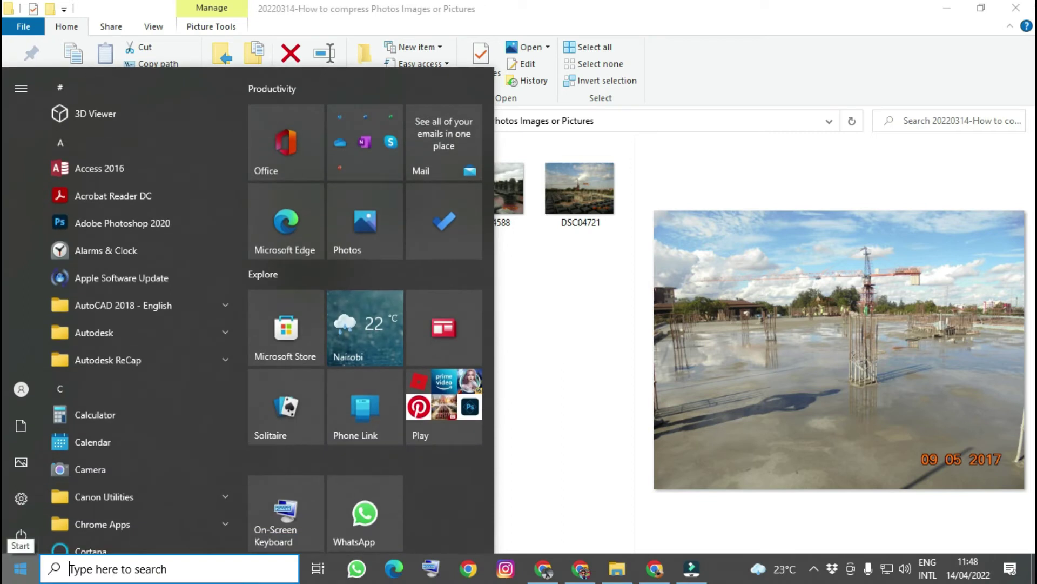
text(micr)
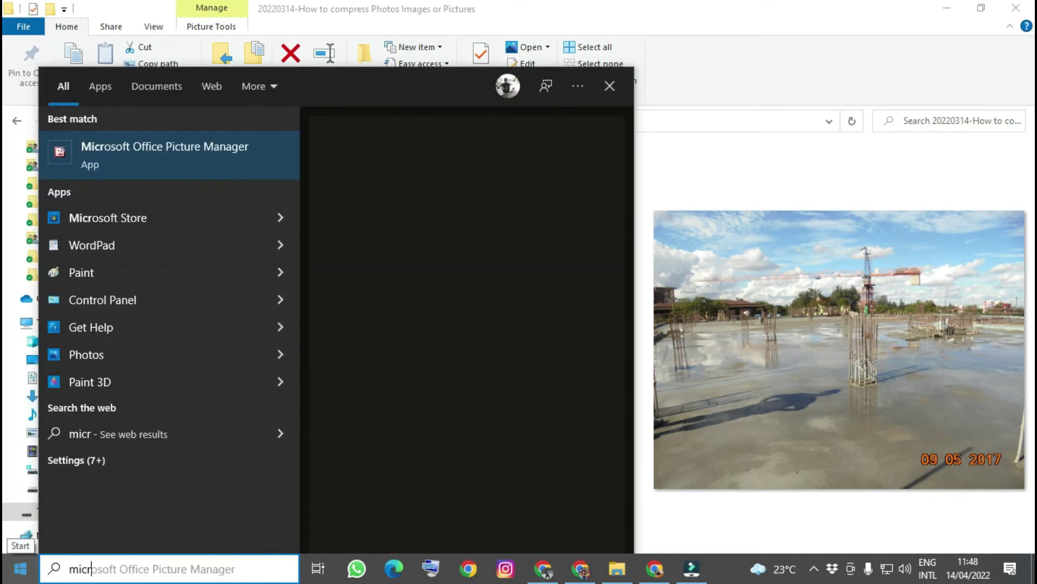
click(138, 170)
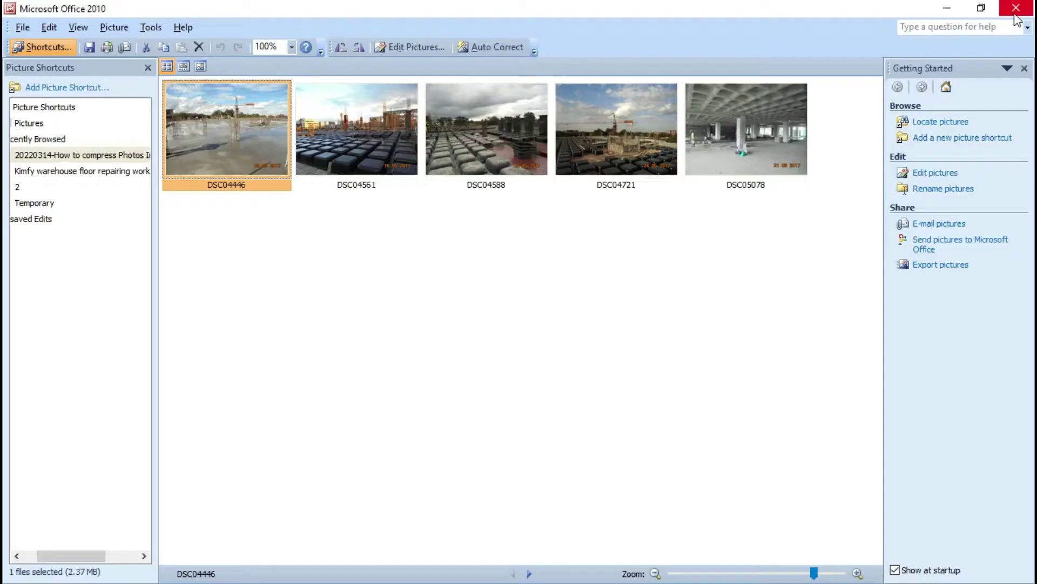
mouse_move(445, 131)
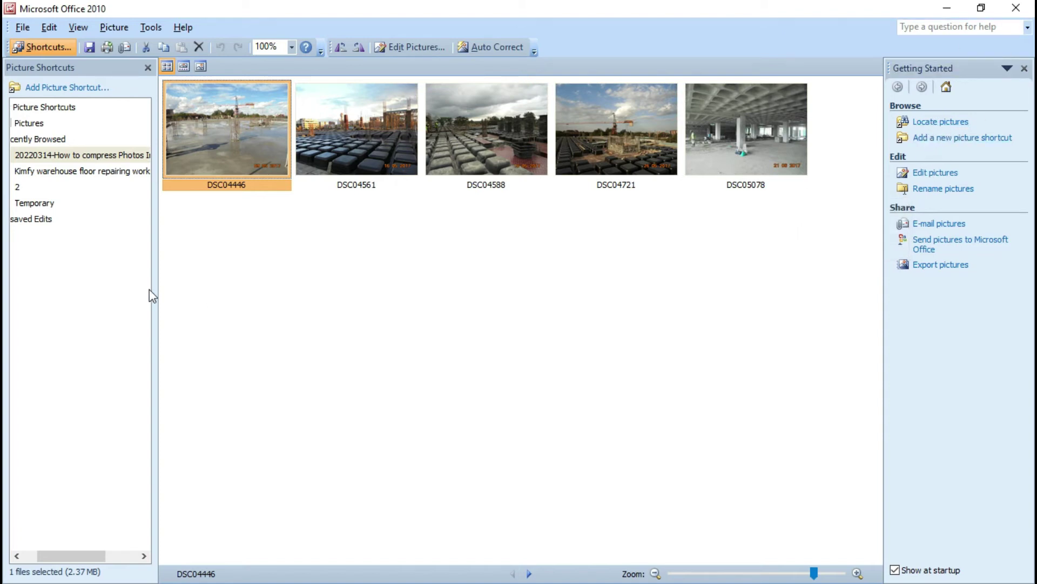
double_click(264, 128)
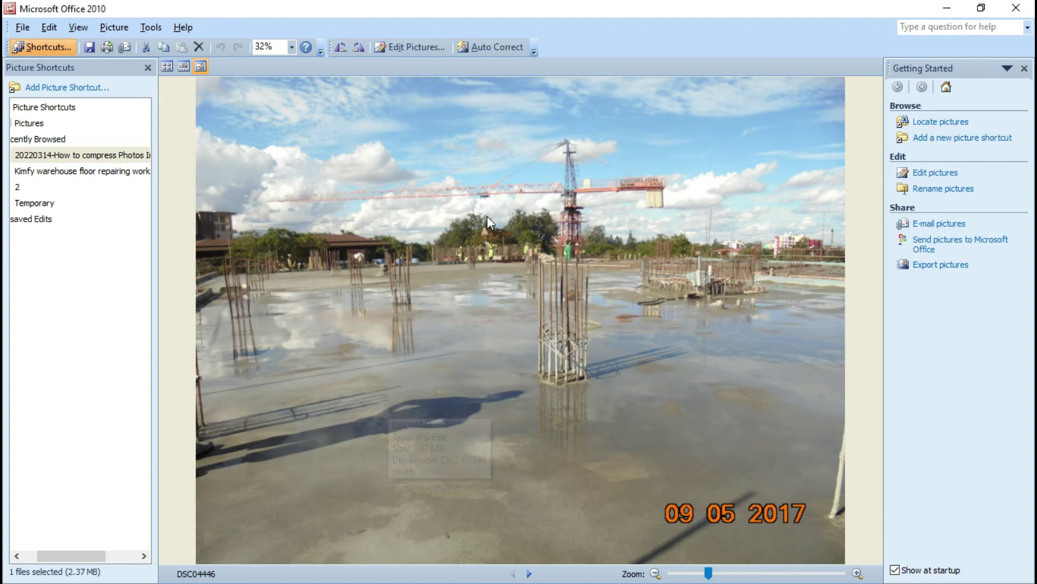
click(1009, 10)
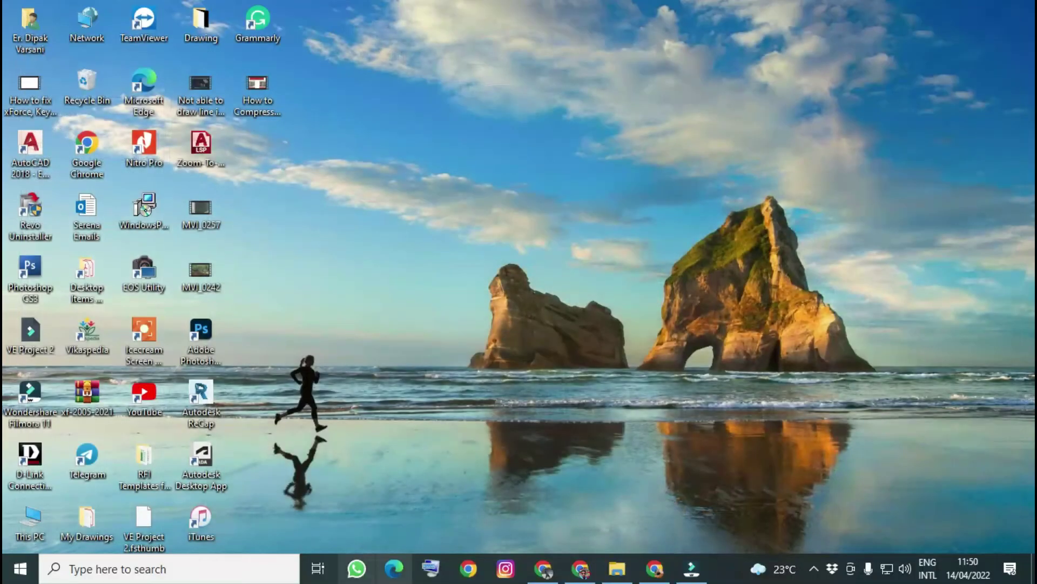
Step: Return to the photo folder in File Explorer and open DSC04588 with Microsoft Office 2010
click(615, 569)
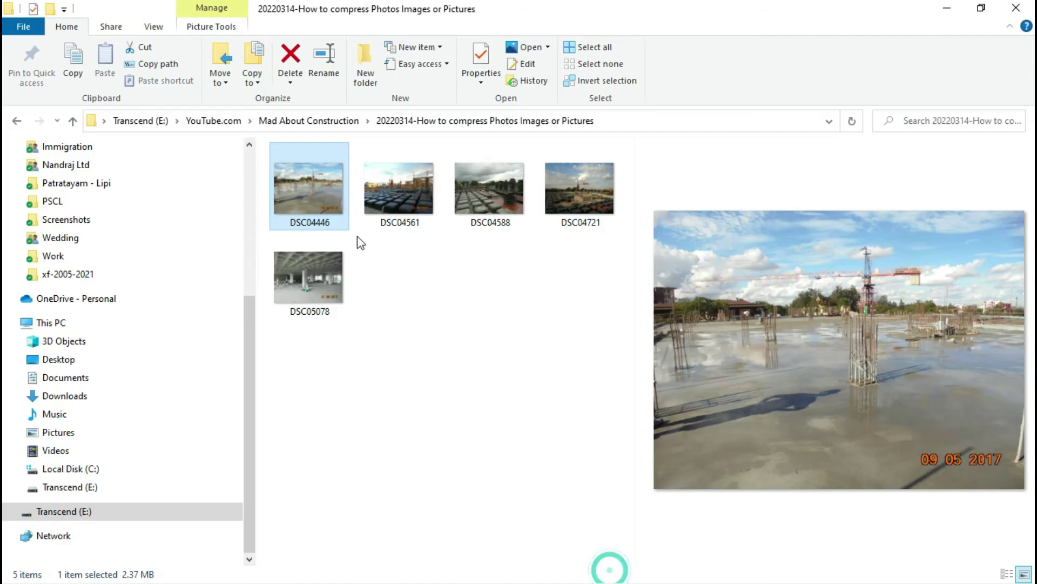
right_click(304, 190)
click(588, 265)
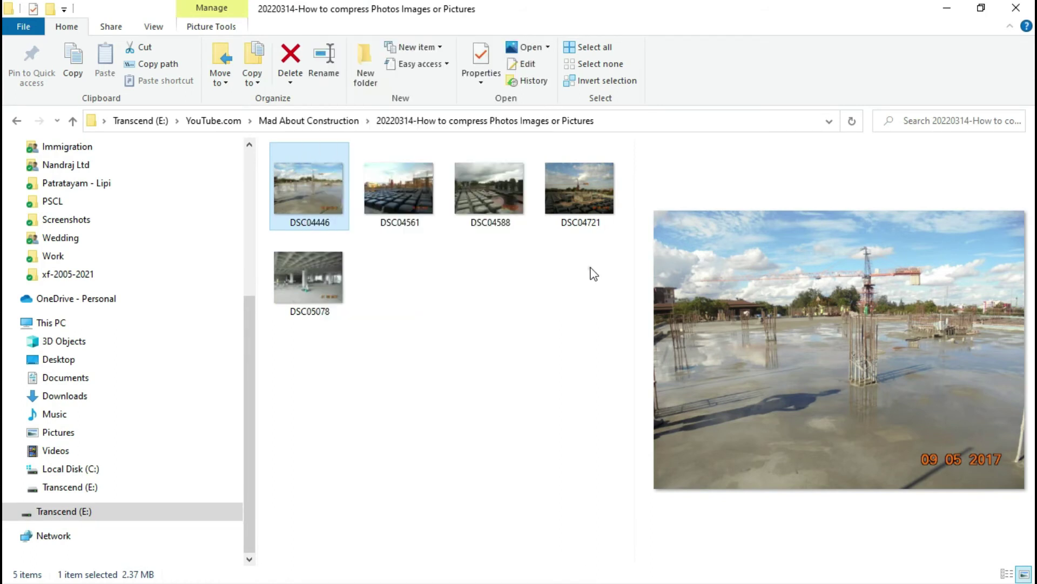
click(589, 268)
click(496, 208)
right_click(496, 208)
click(581, 349)
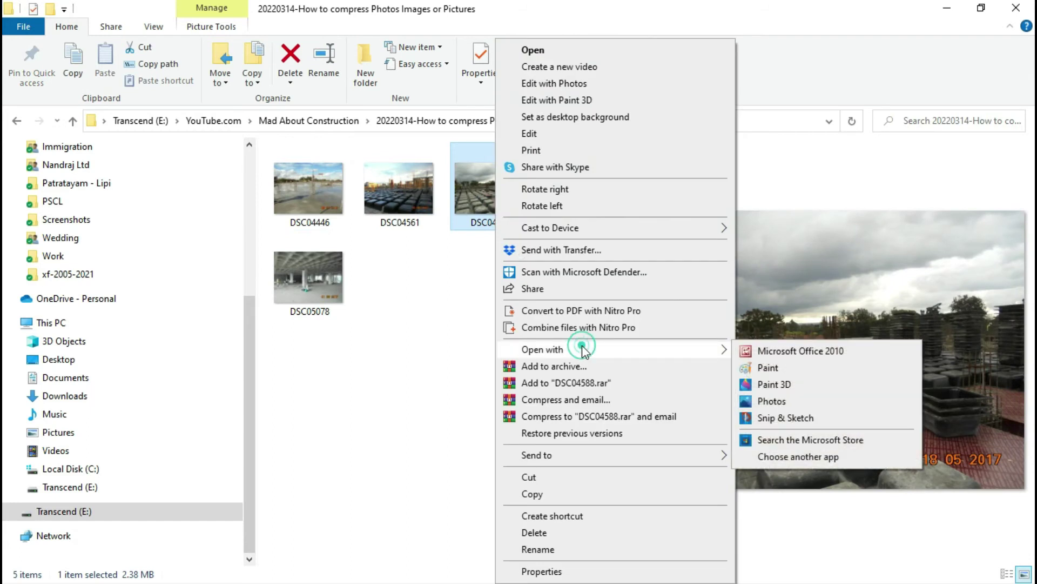
click(798, 358)
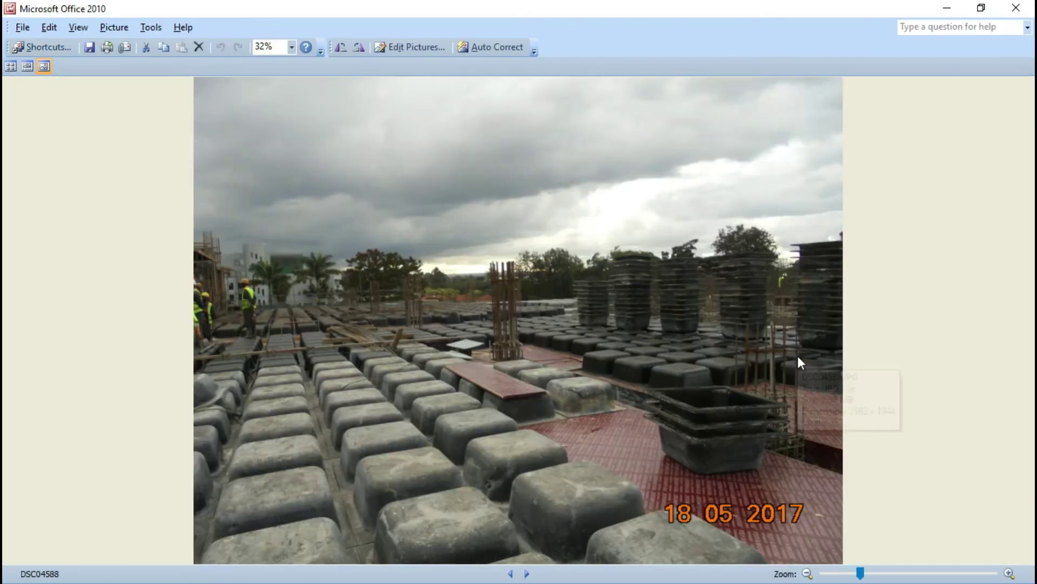
Step: Browse back through the folder's pictures to DSC04446
click(511, 573)
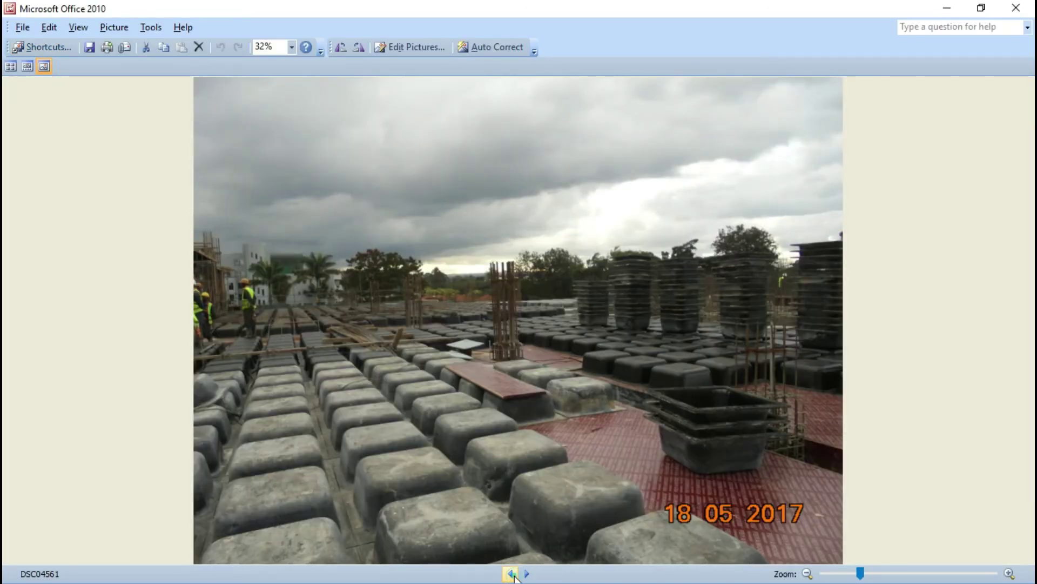
click(510, 574)
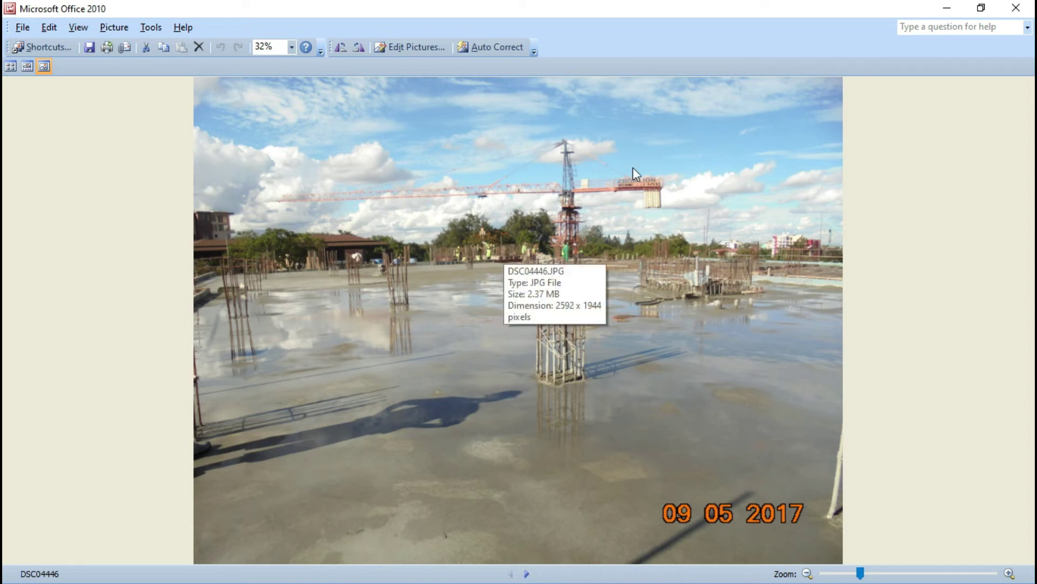
click(526, 574)
click(511, 574)
click(511, 573)
click(510, 574)
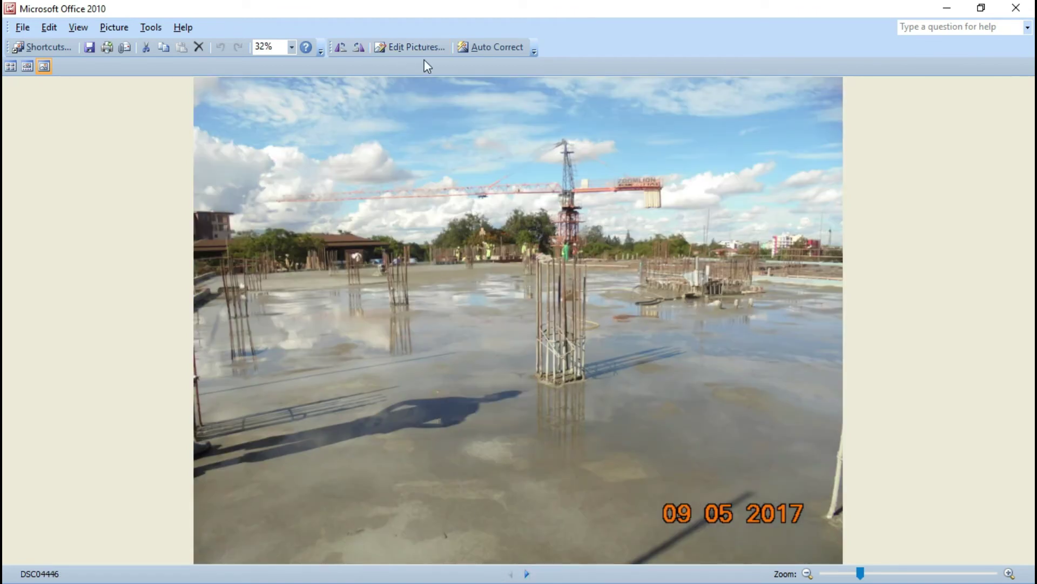
Step: Open the Compress Pictures settings for DSC04446 and compare the estimated sizes for Documents, Web pages and E-mail messages
click(405, 49)
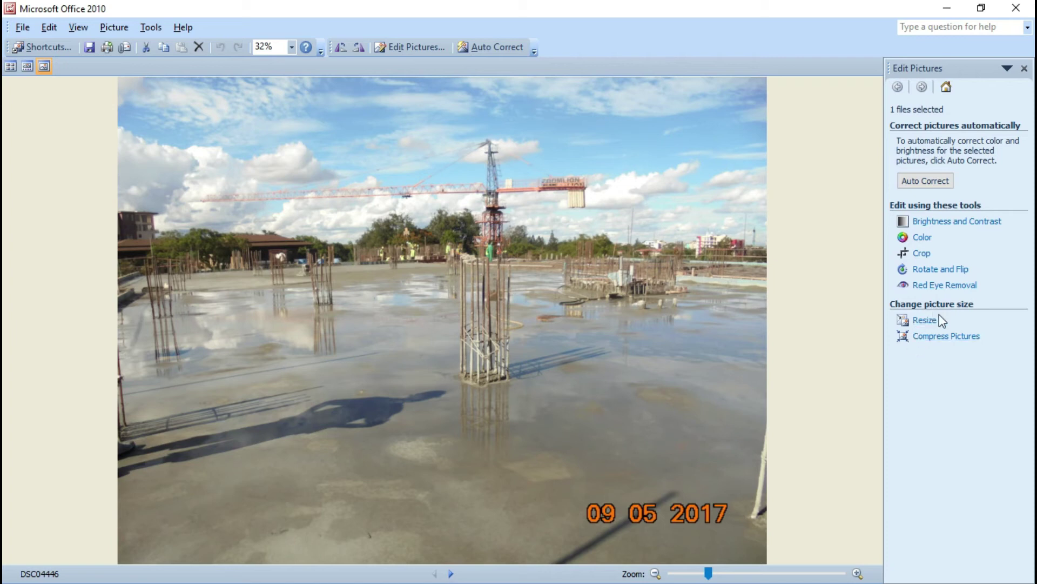
click(961, 338)
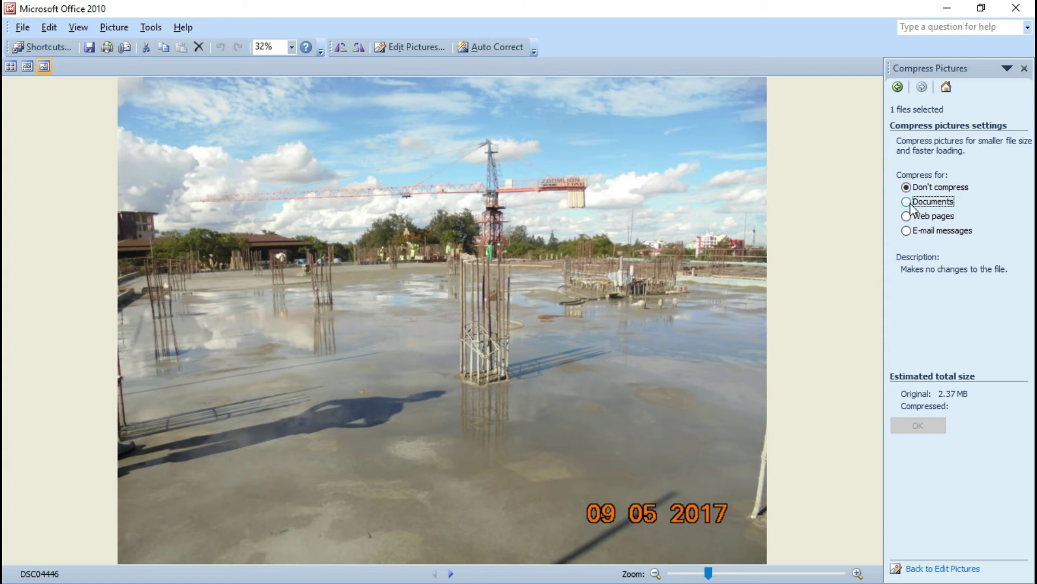
click(913, 208)
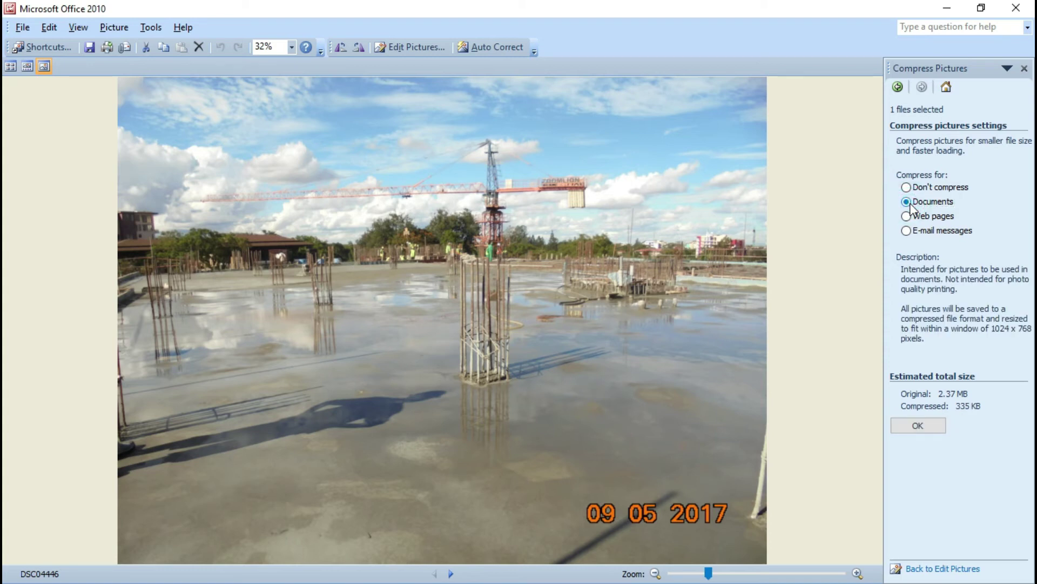
click(907, 217)
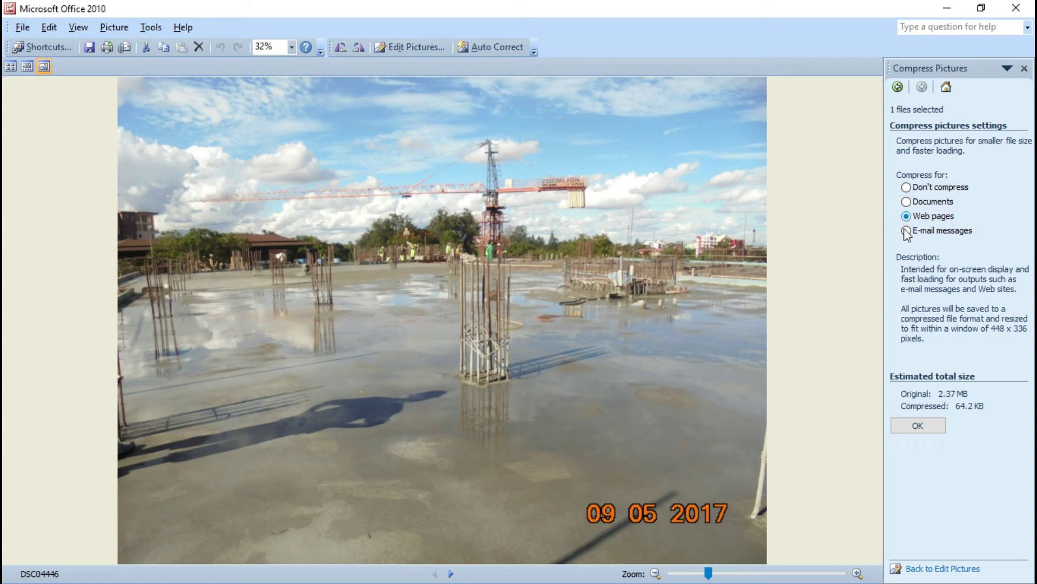
click(906, 231)
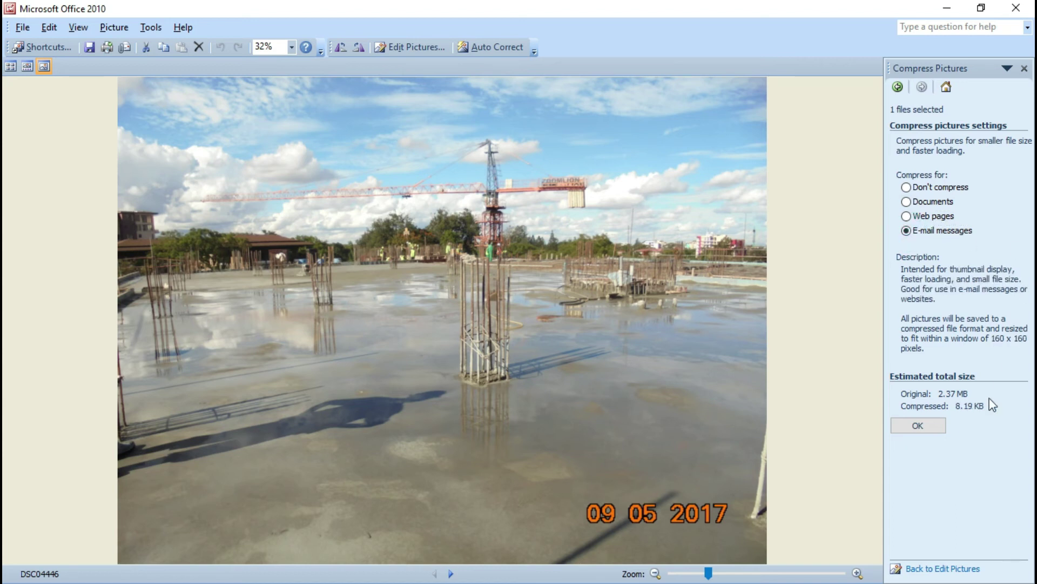
Step: Compress DSC04446 with the Documents setting and save the picture
key(Up)
key(Up)
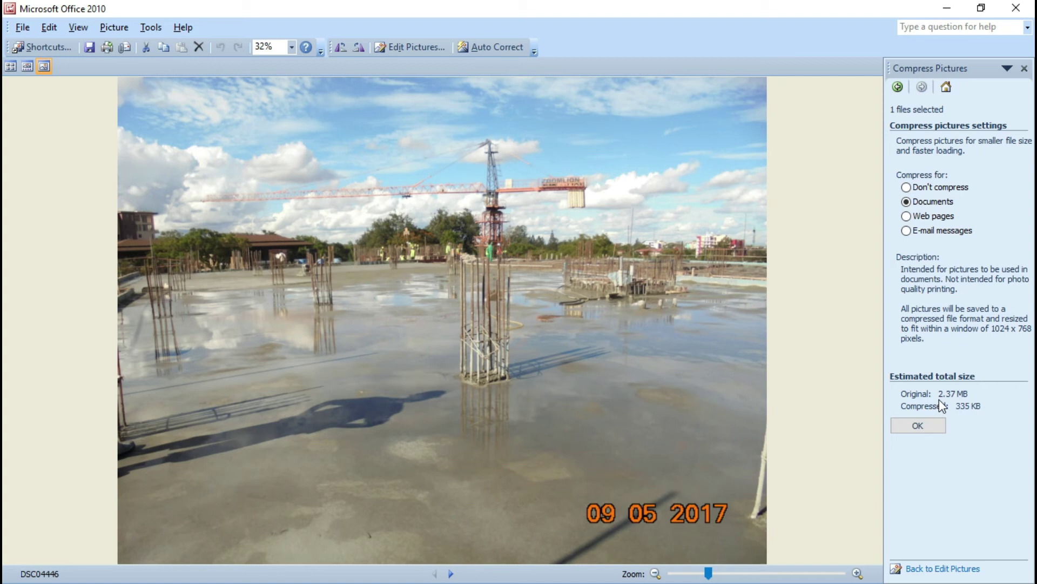
click(918, 426)
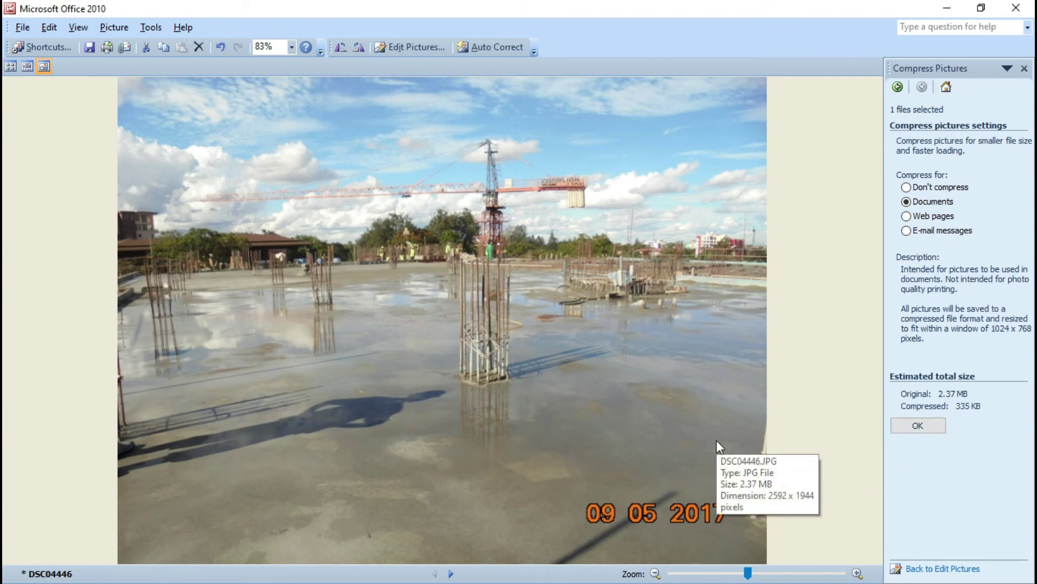
click(90, 47)
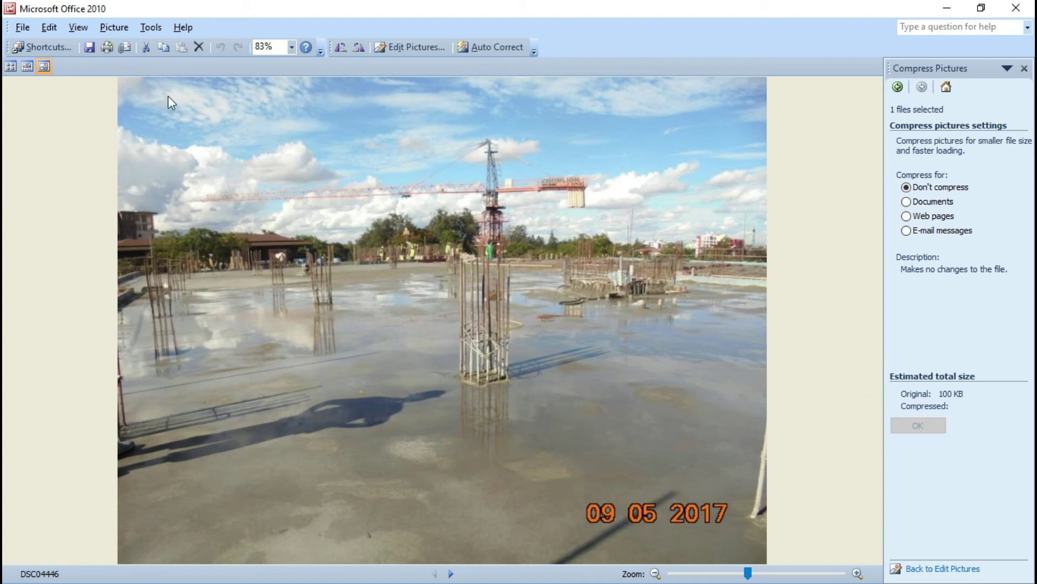
Step: Move on to picture DSC04561, compress it with the Documents setting and save it
click(90, 48)
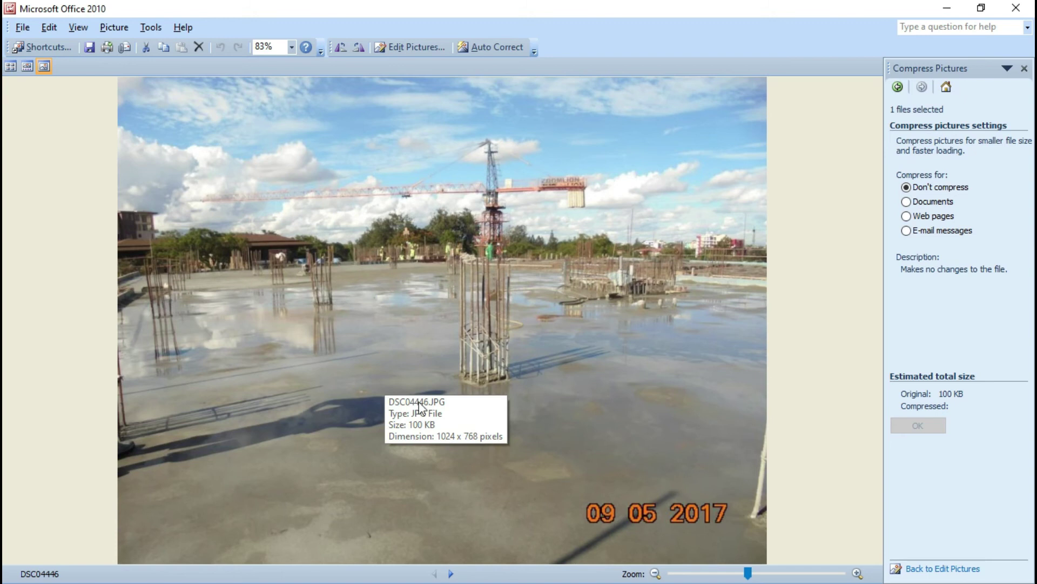
click(450, 574)
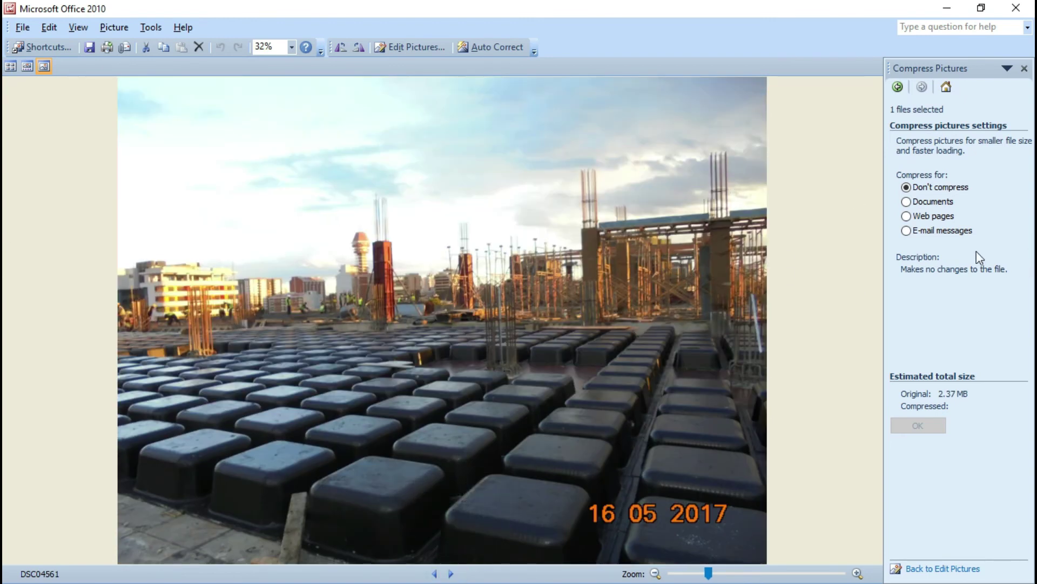
click(913, 202)
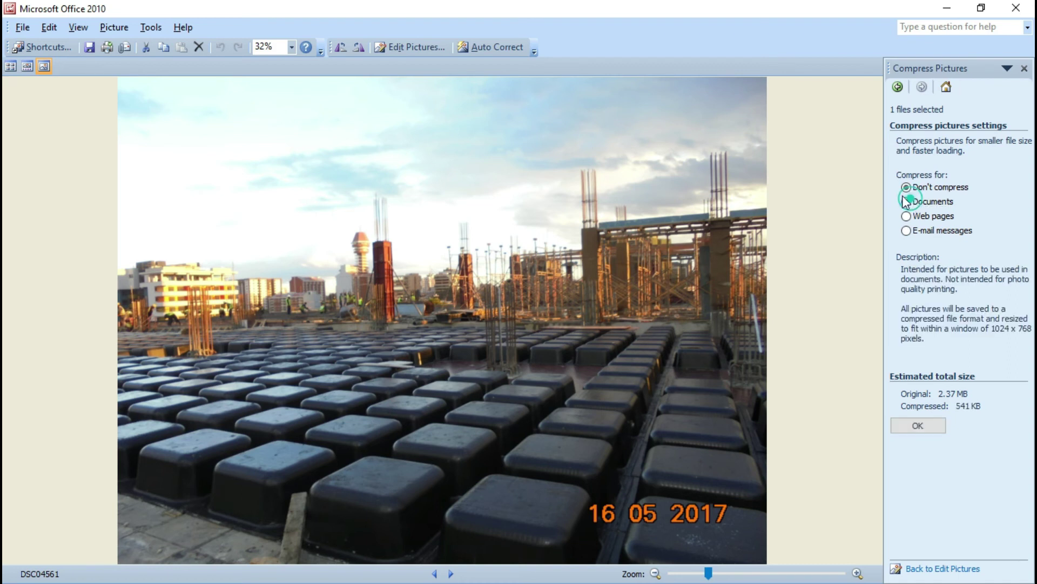
click(939, 425)
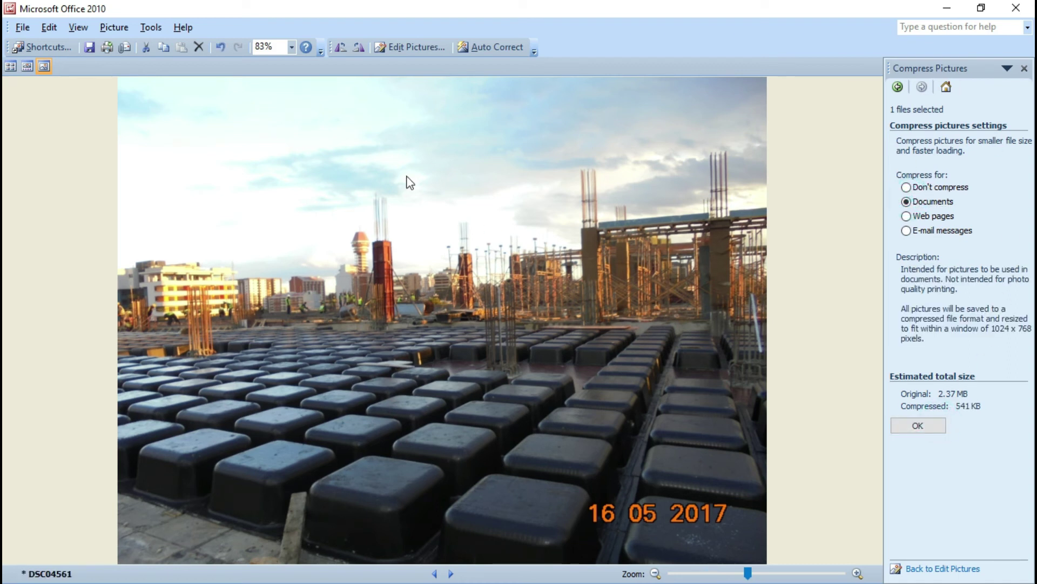
click(92, 53)
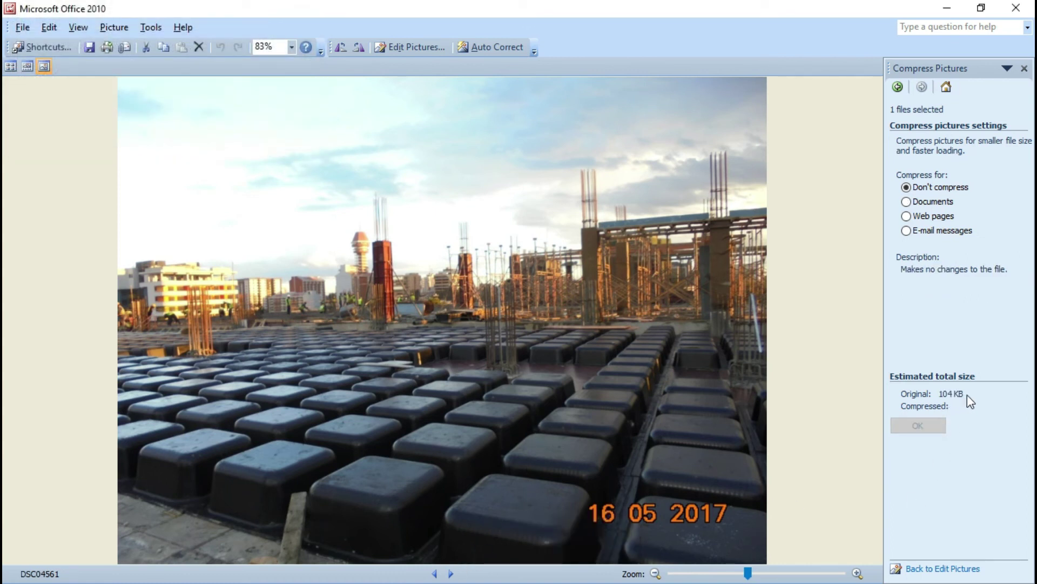
Step: Go to picture DSC04588, compress it for Documents and save the change
click(452, 574)
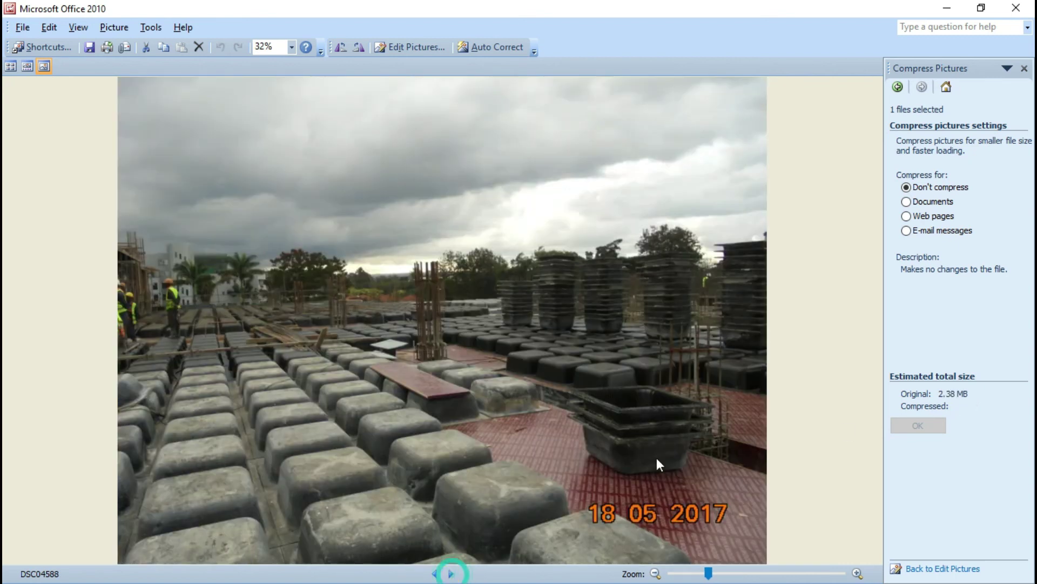
click(929, 200)
click(926, 425)
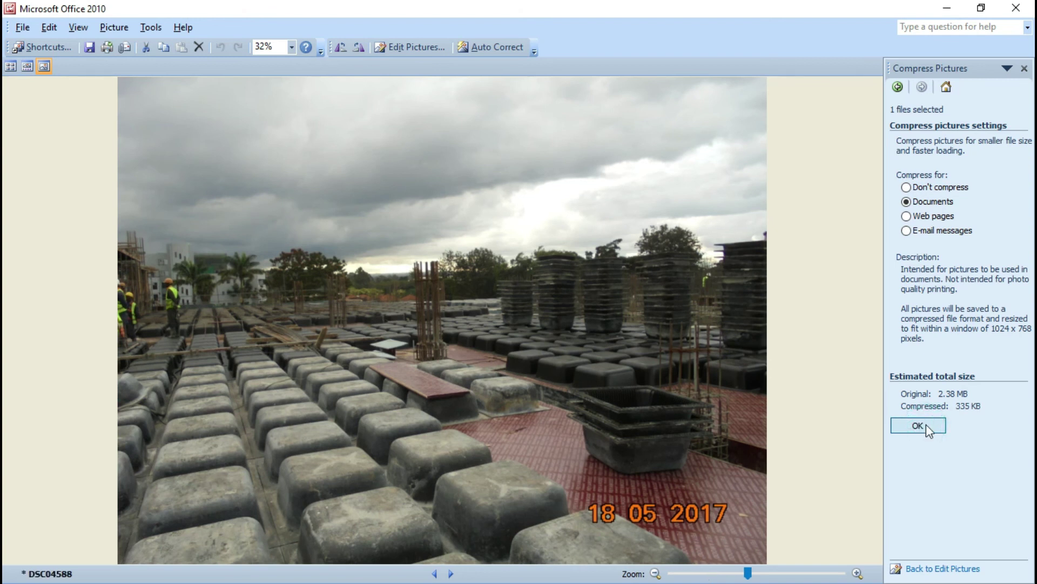
key(ctrl+s)
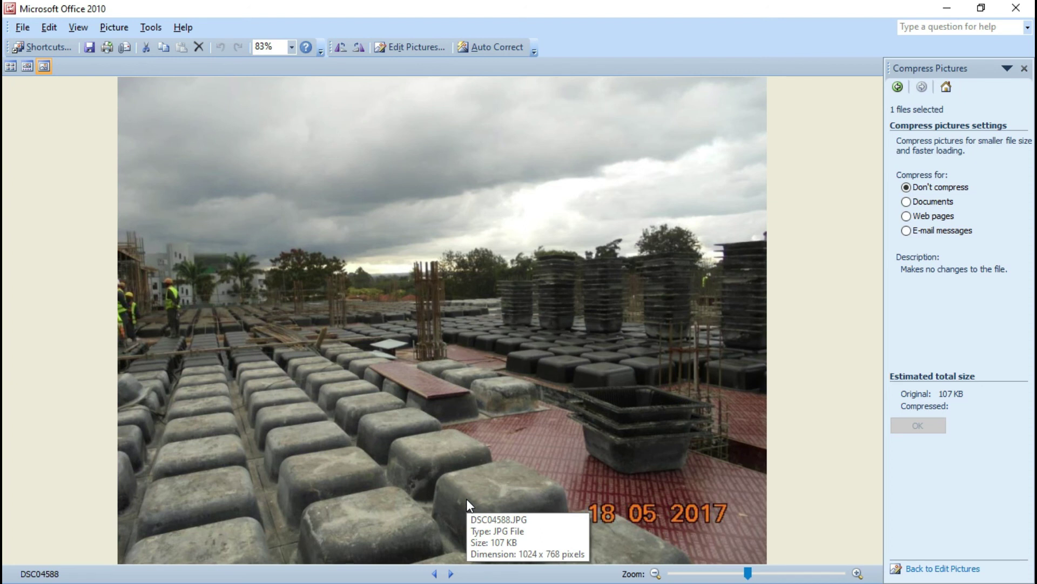
Step: Advance to picture DSC04721, apply the Documents compression and save the picture
key(Right)
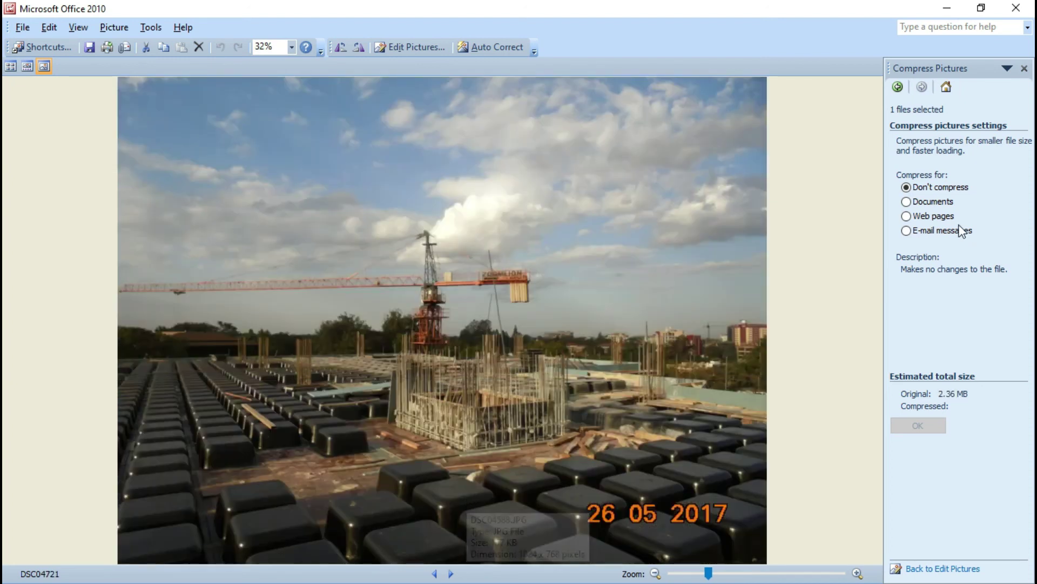
click(911, 202)
click(913, 425)
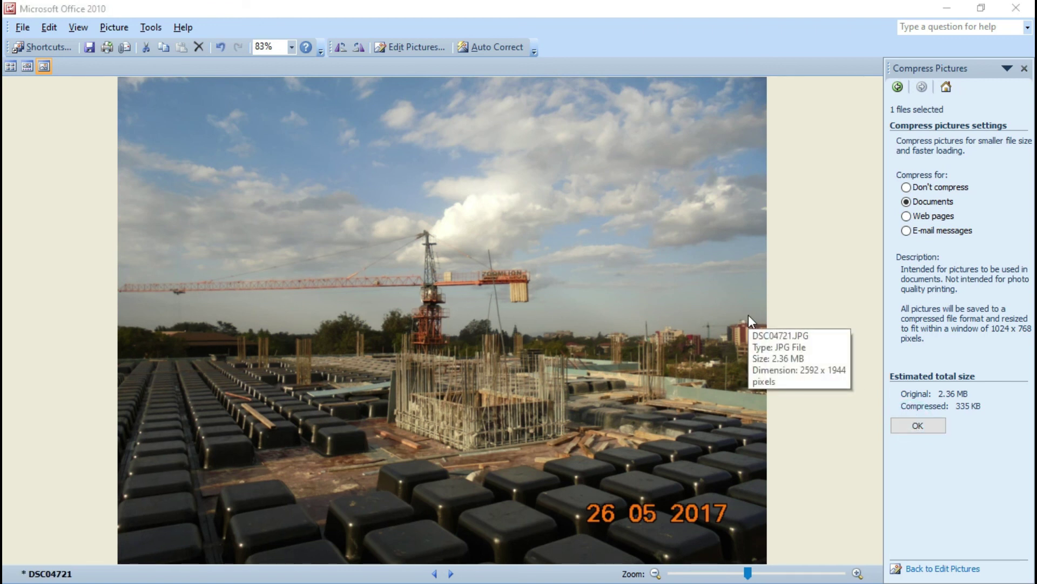
key(ctrl+s)
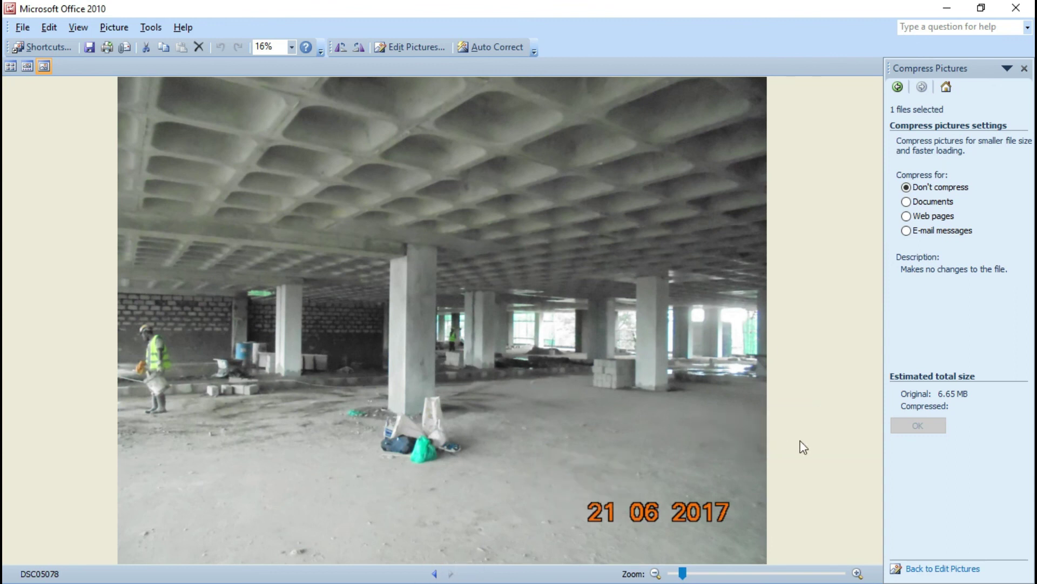
Step: Compress the last picture, DSC05078, with the Documents setting, save it and close the picture viewer
click(907, 201)
click(919, 425)
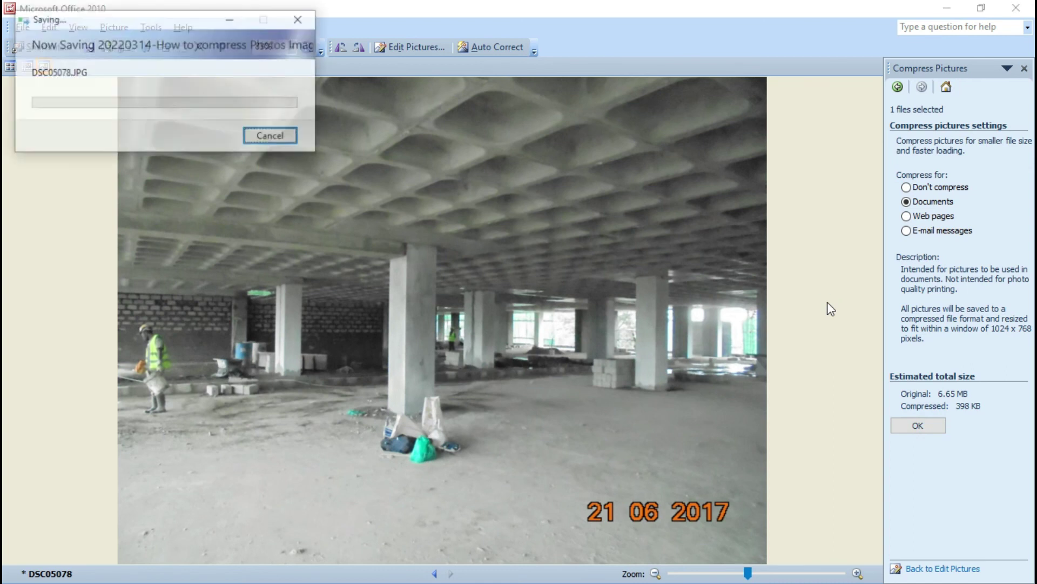
click(1031, 15)
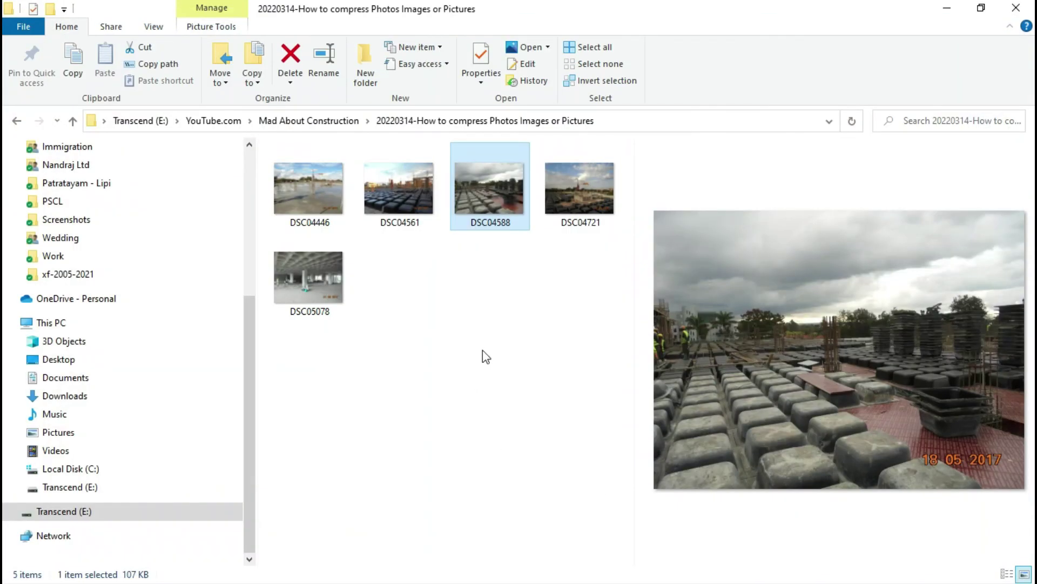
Step: Select all the photos in the folder to check their combined file size, and clear the selection
drag(587, 298, 305, 195)
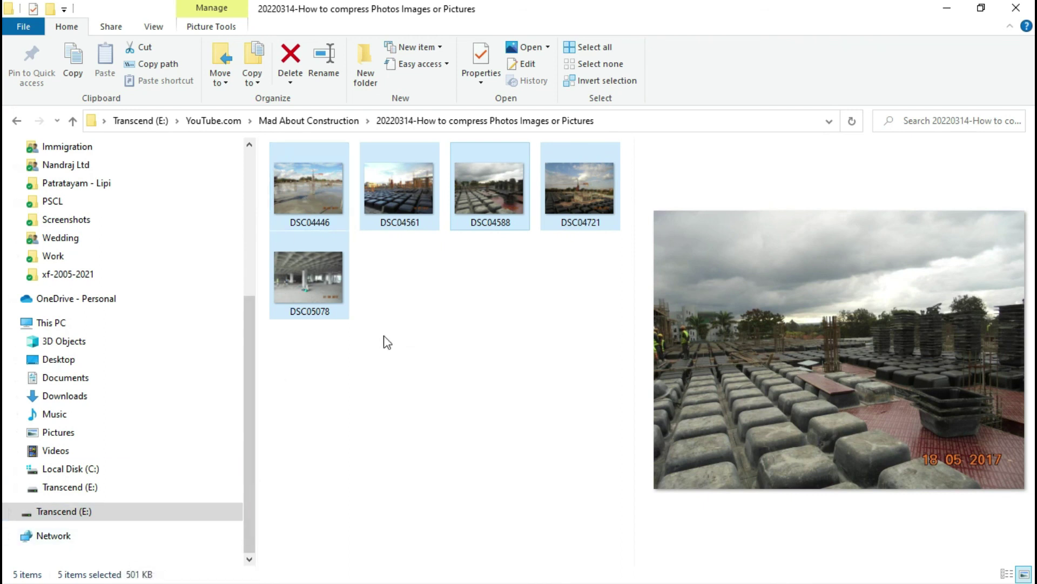
click(434, 369)
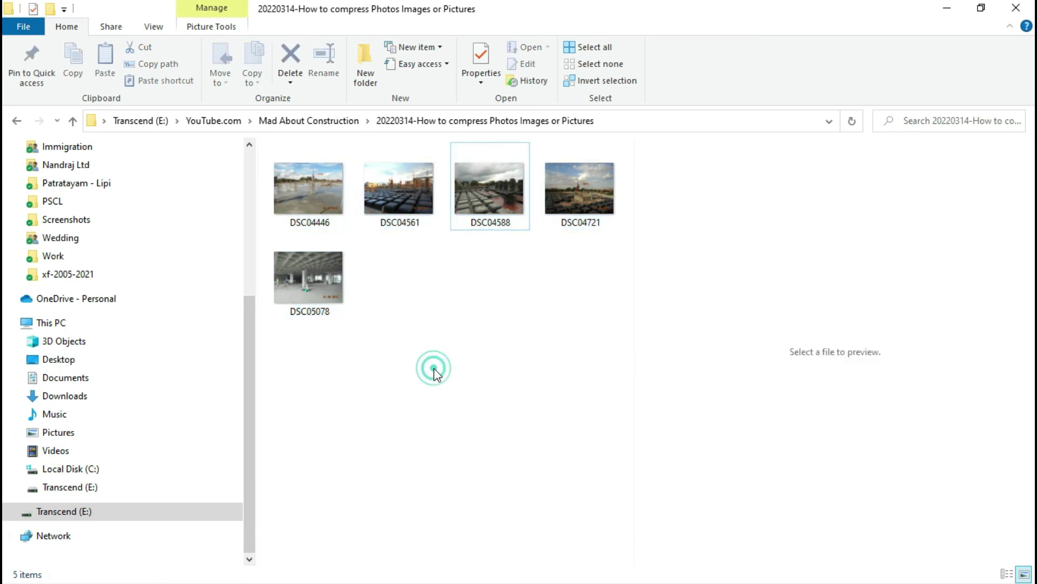